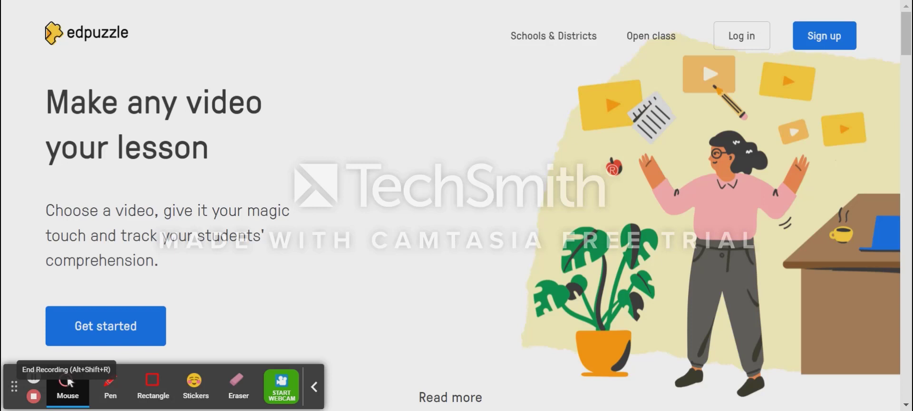
# - Look through the homepage's feature sections on reinforcing accountability and engaging students
pyautogui.scroll(-6, 199, 322)
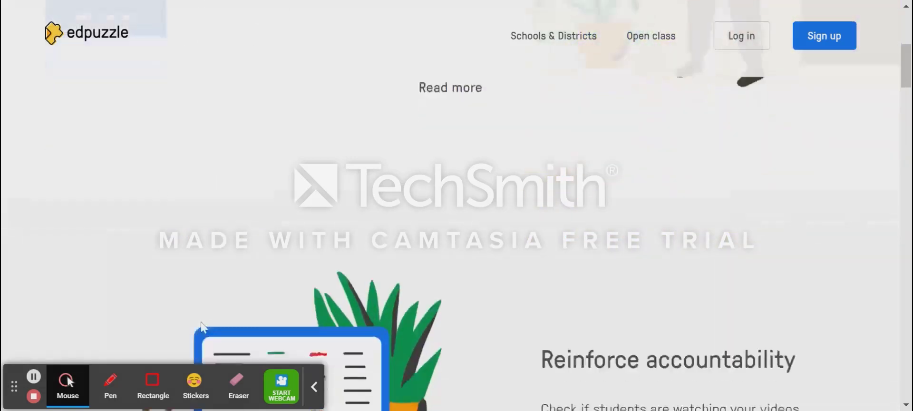
pyautogui.scroll(-5, 201, 325)
pyautogui.click(201, 324)
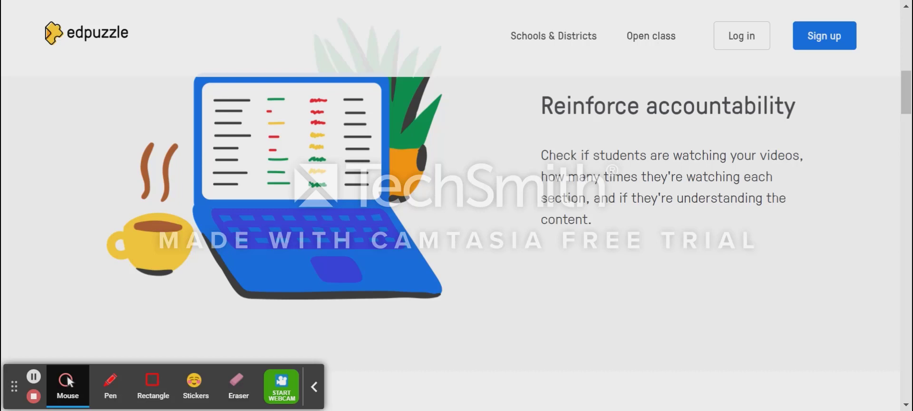
pyautogui.scroll(-8, 457, 224)
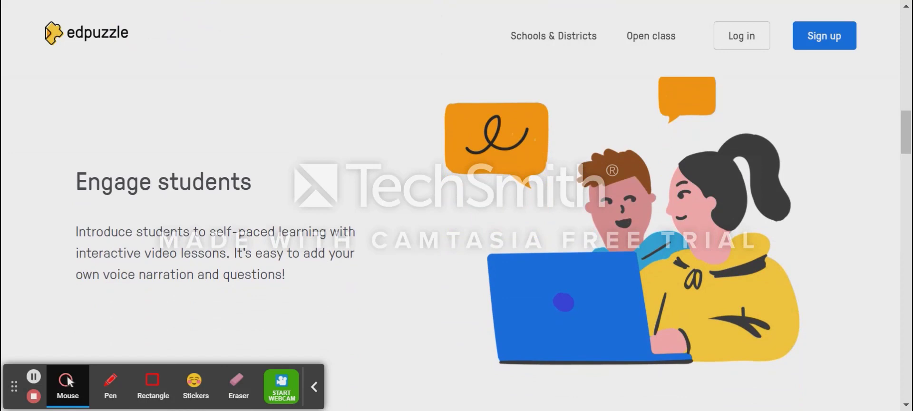
pyautogui.scroll(-9, 457, 214)
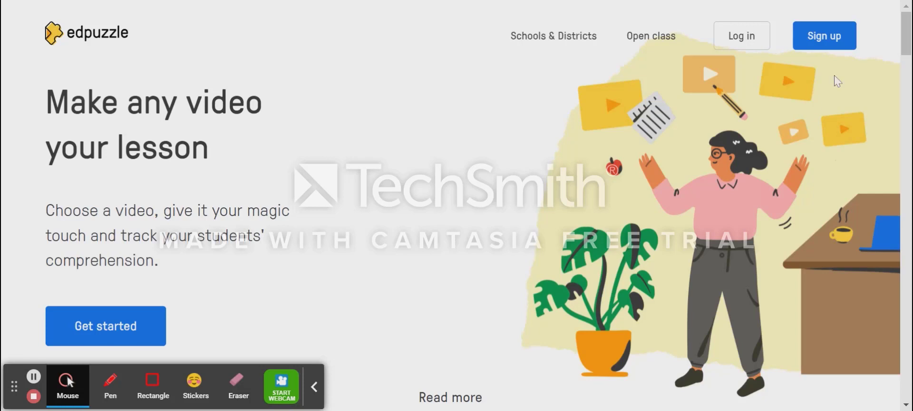
# - Log in as a teacher using the Google sign-in option
pyautogui.click(745, 38)
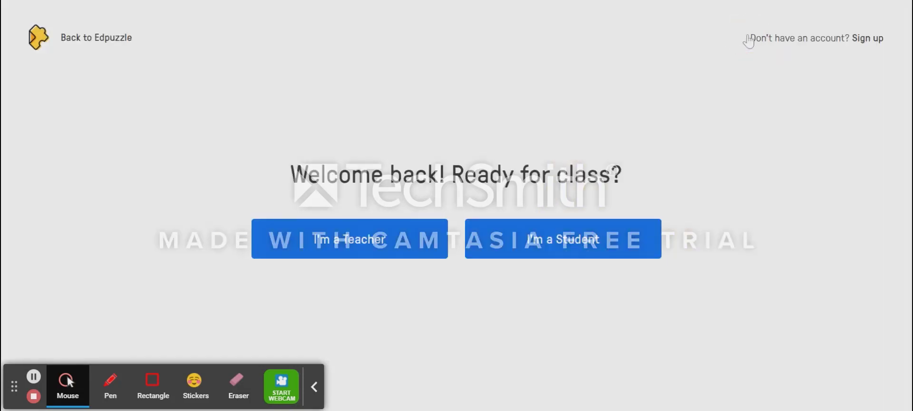
pyautogui.click(342, 248)
pyautogui.scroll(-2, 342, 249)
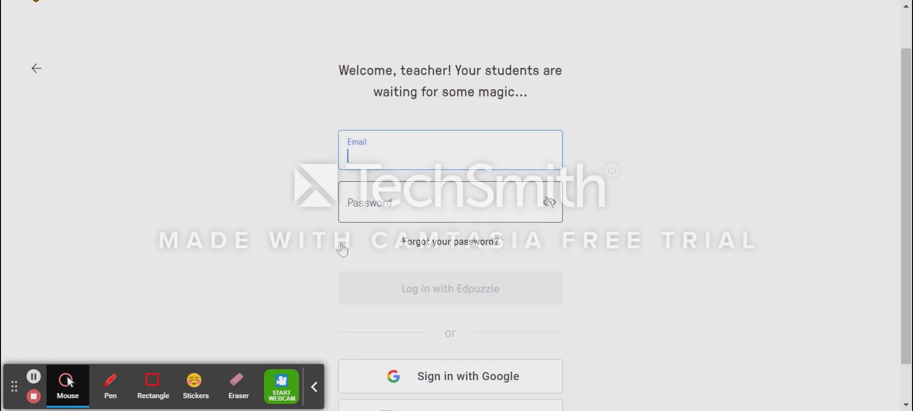
pyautogui.click(436, 341)
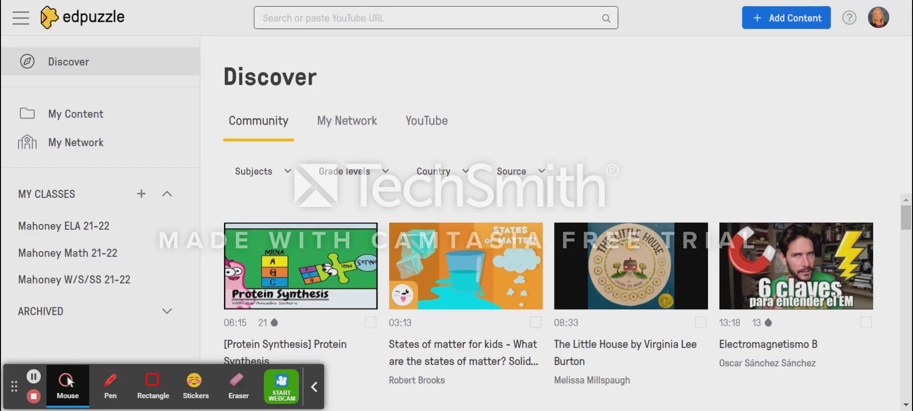
# - Search the community videos for "volume"
pyautogui.click(345, 12)
pyautogui.write('volume')
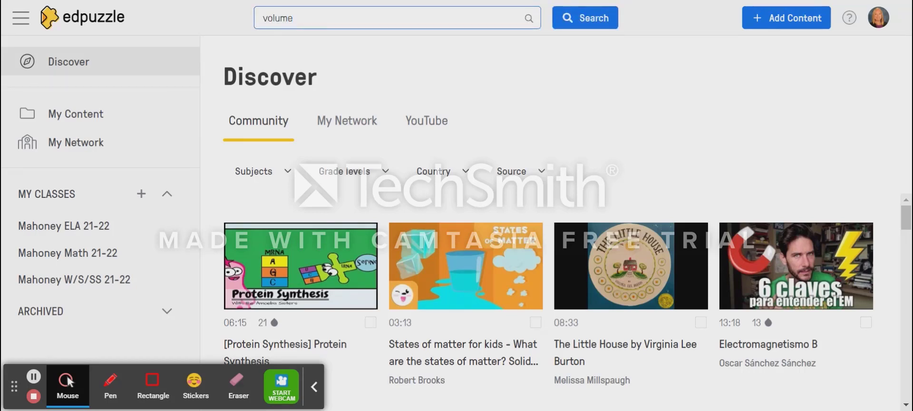
pyautogui.click(578, 18)
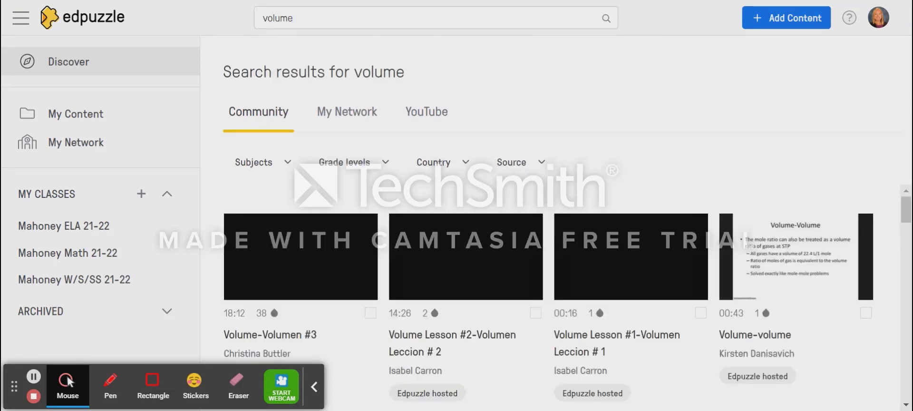
# - Find the "5th Grade Math: Volume, Rectangular Prisms" video among the search results and open its preview
pyautogui.scroll(-3, 624, 287)
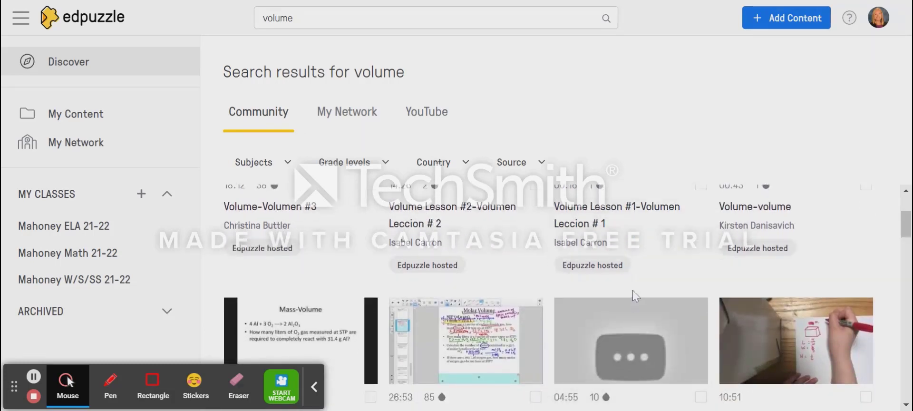
pyautogui.scroll(-1, 668, 266)
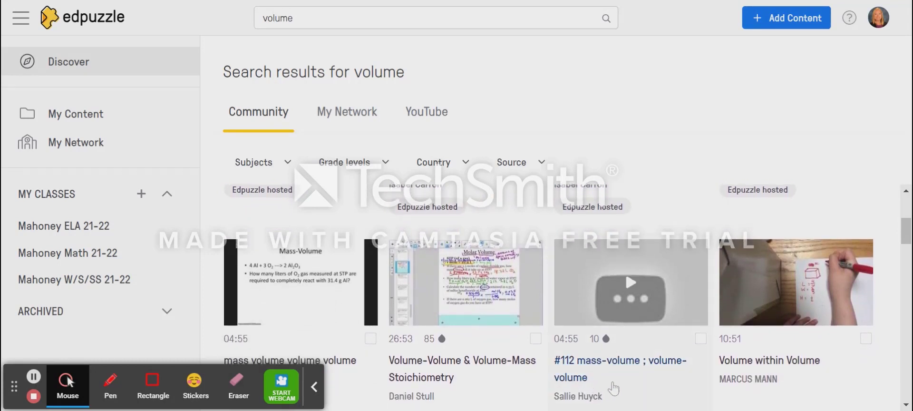
pyautogui.scroll(-1, 614, 388)
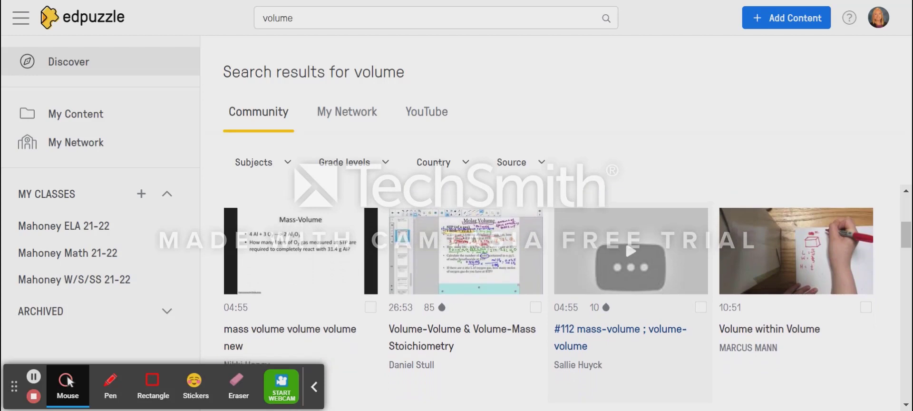
pyautogui.moveTo(608, 310)
pyautogui.scroll(-4, 307, 317)
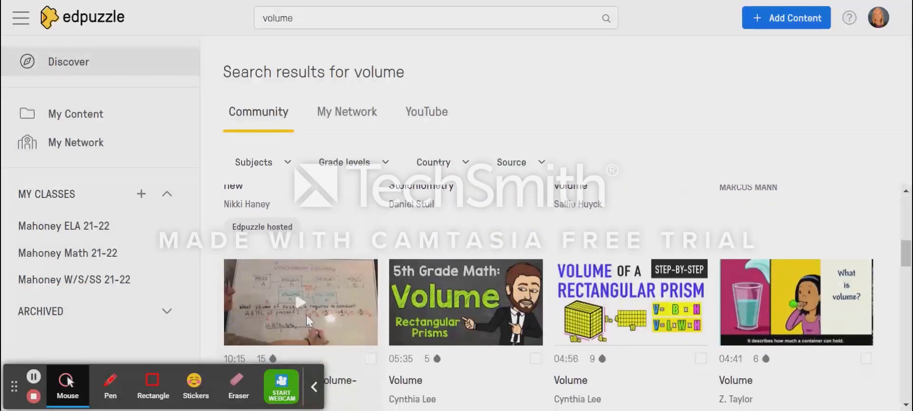
pyautogui.scroll(-1, 306, 314)
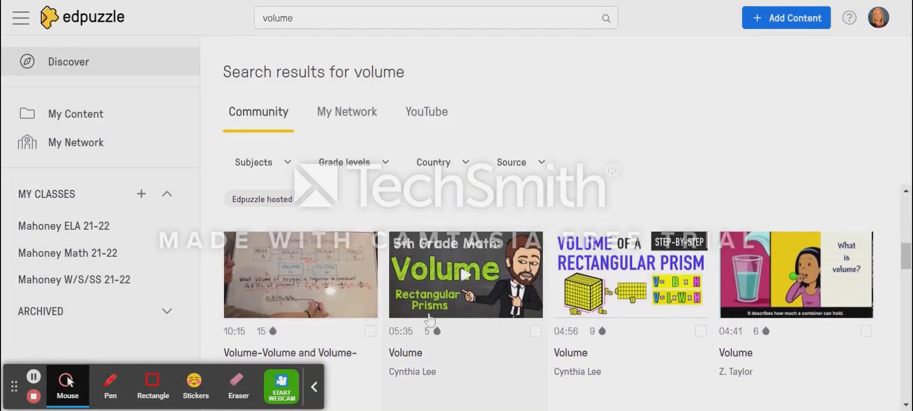
pyautogui.click(417, 361)
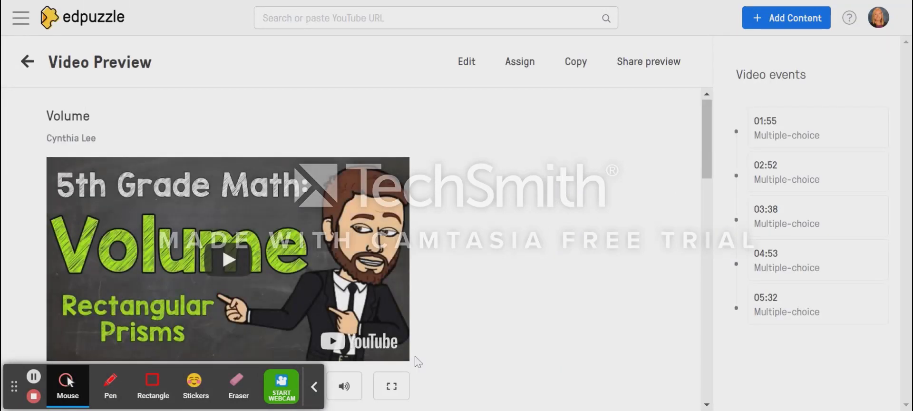
# - Check the Volume video's timeline of question markers and copy the video to the personal content library
pyautogui.scroll(-1, 418, 362)
pyautogui.scroll(-2, 418, 362)
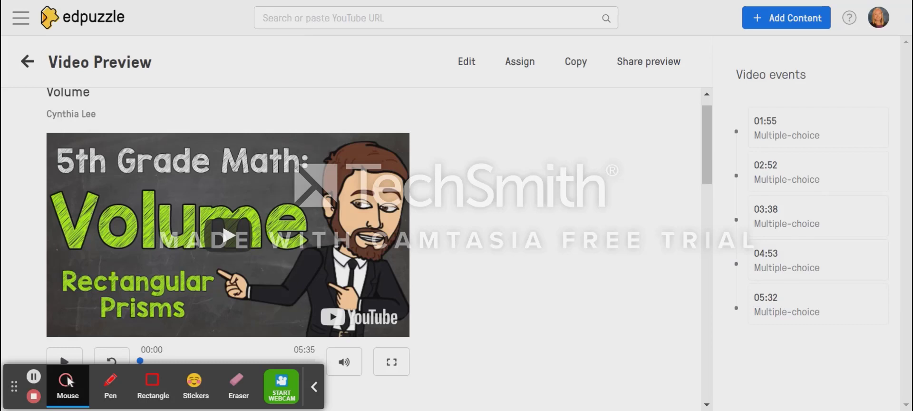
pyautogui.scroll(-1, 221, 228)
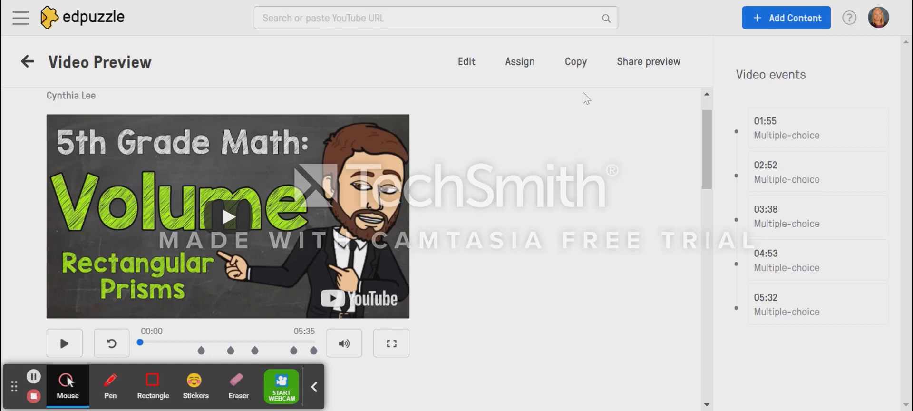
pyautogui.click(578, 67)
# - Go to the personal content library and open the preview of the copied Volume video
pyautogui.click(76, 28)
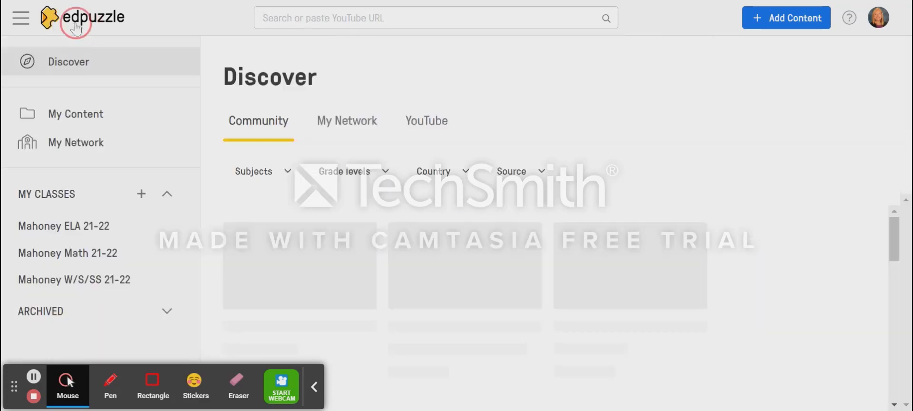
pyautogui.click(84, 125)
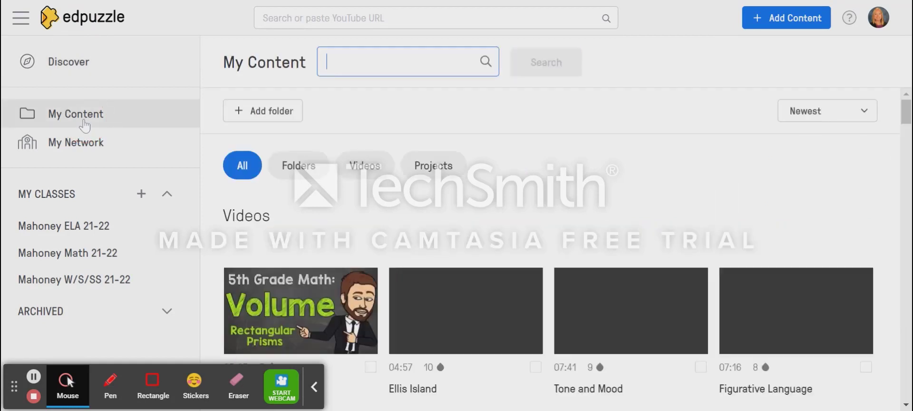
pyautogui.scroll(-1, 300, 309)
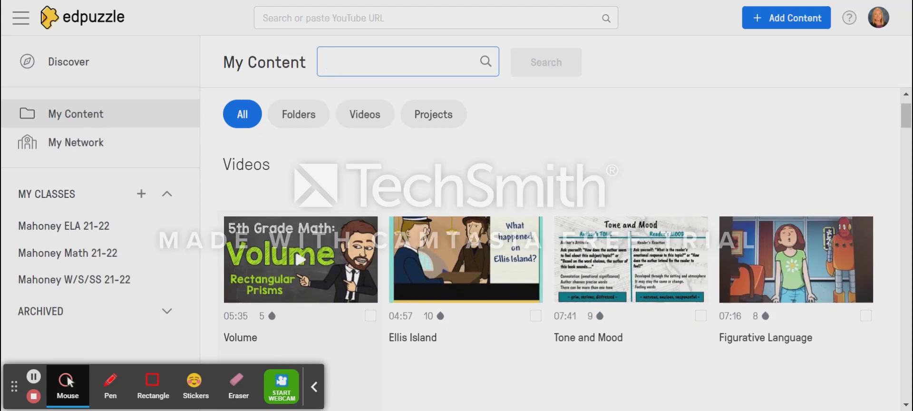
pyautogui.click(287, 294)
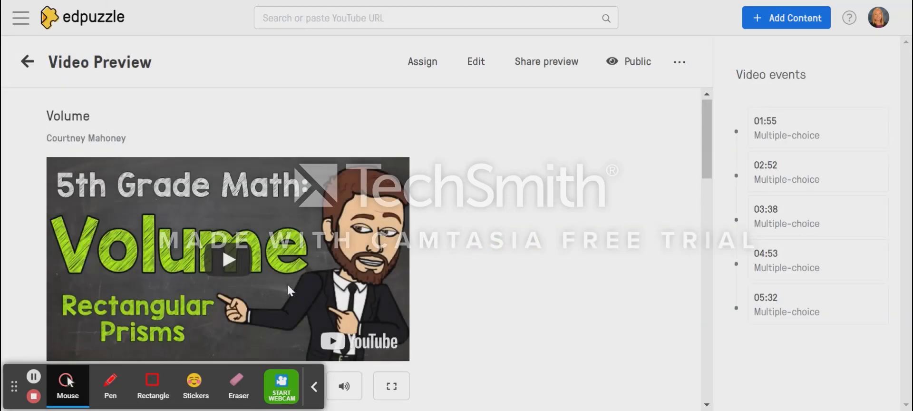
# - Start assigning the Volume video and select the Math 21-22 class as its recipient
pyautogui.click(426, 76)
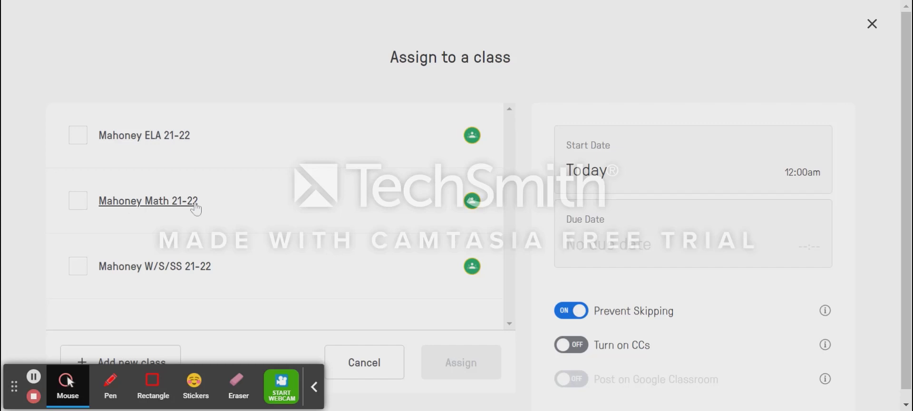
pyautogui.click(82, 202)
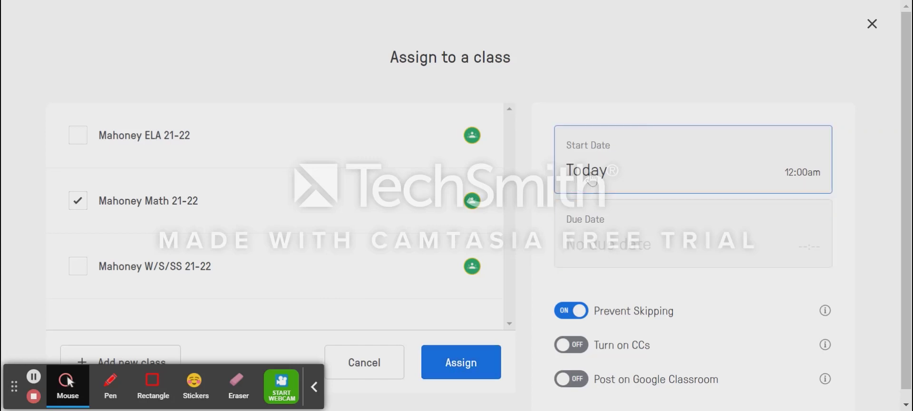
# - Try to set the assignment's due date to Oct. 8th
pyautogui.click(592, 244)
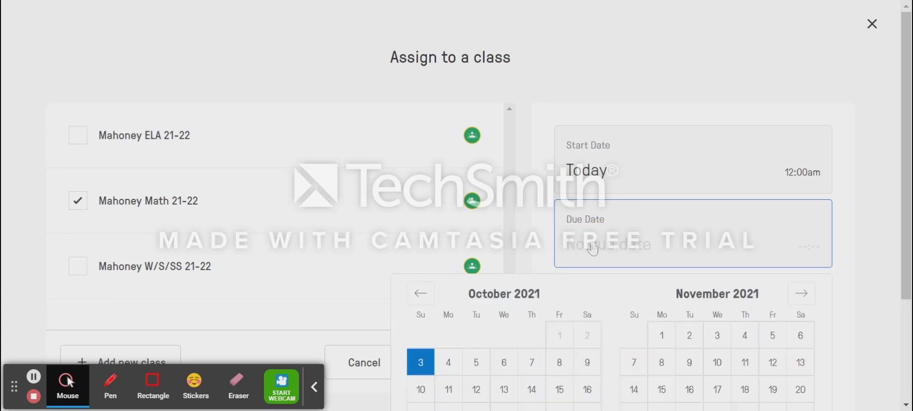
pyautogui.scroll(-1, 592, 248)
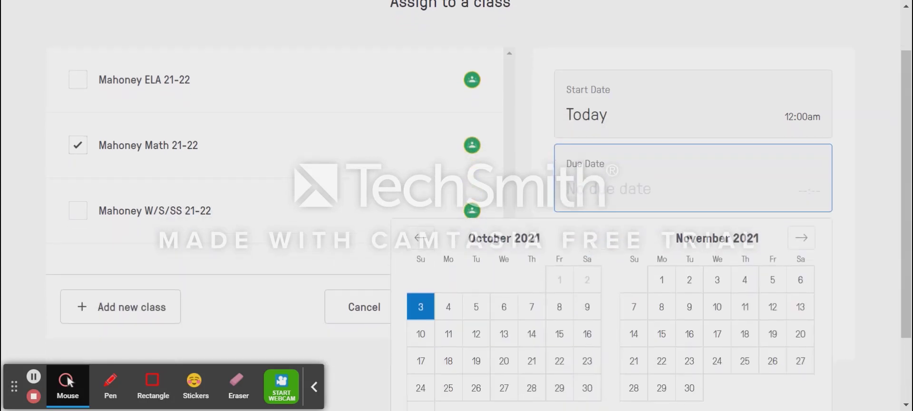
pyautogui.click(561, 309)
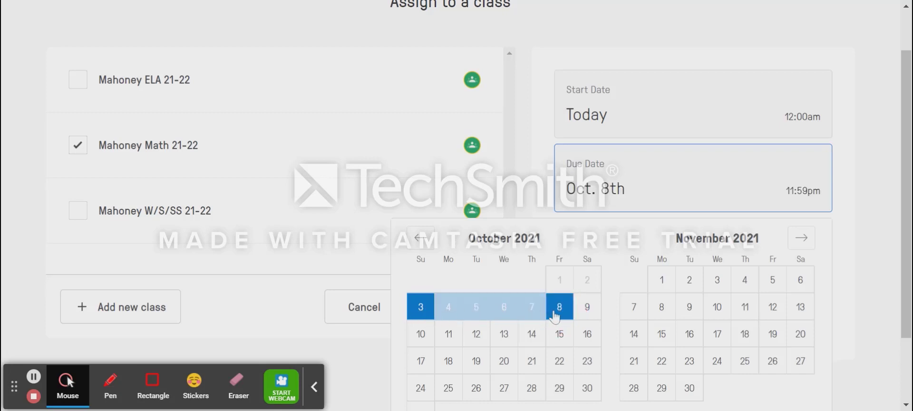
pyautogui.click(539, 163)
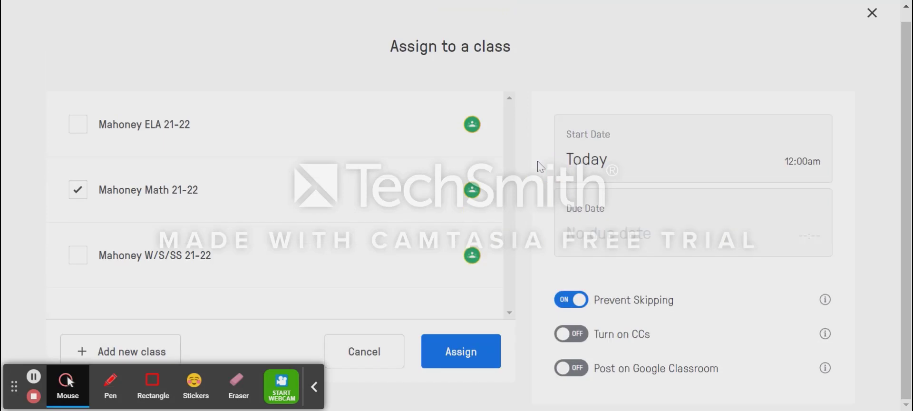
# - Assign the Volume video to the selected class with skipping prevented
pyautogui.click(471, 369)
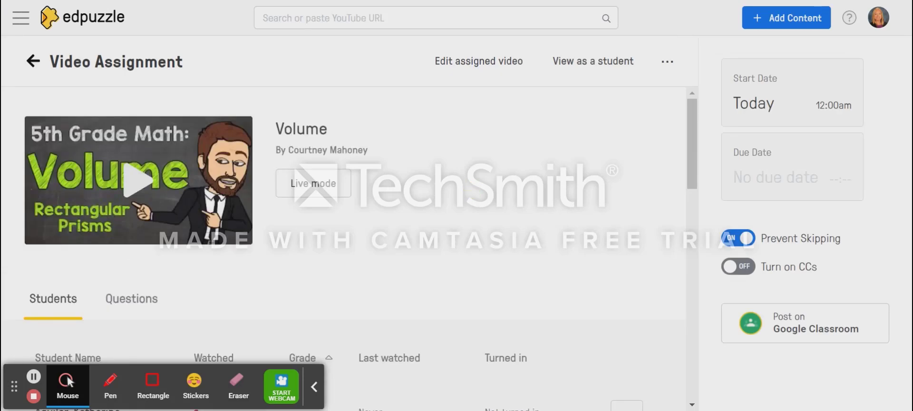
# - Review the new assignment's list of students with their watch progress and show its questions
pyautogui.scroll(-1, 343, 247)
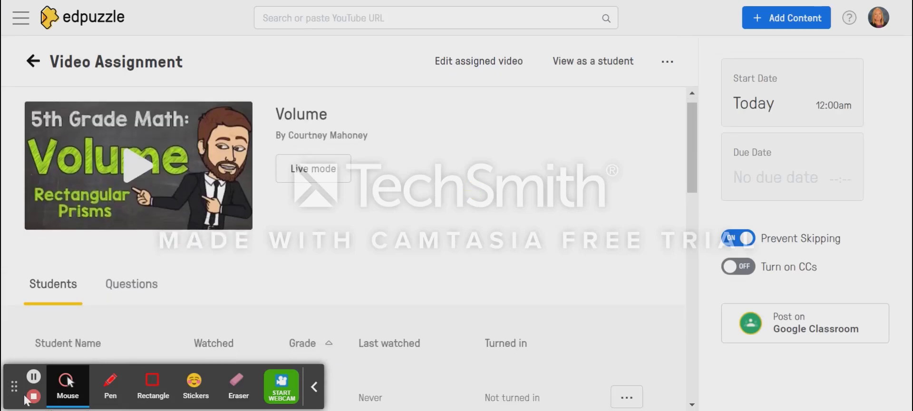
pyautogui.scroll(1, 343, 247)
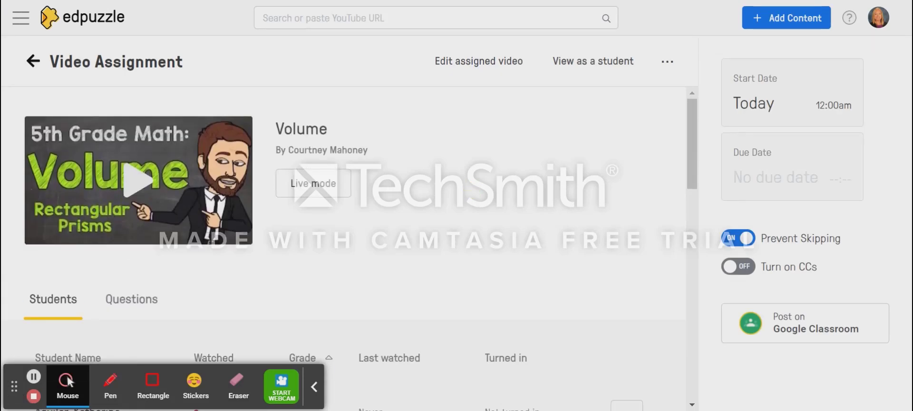
pyautogui.scroll(-5, 343, 248)
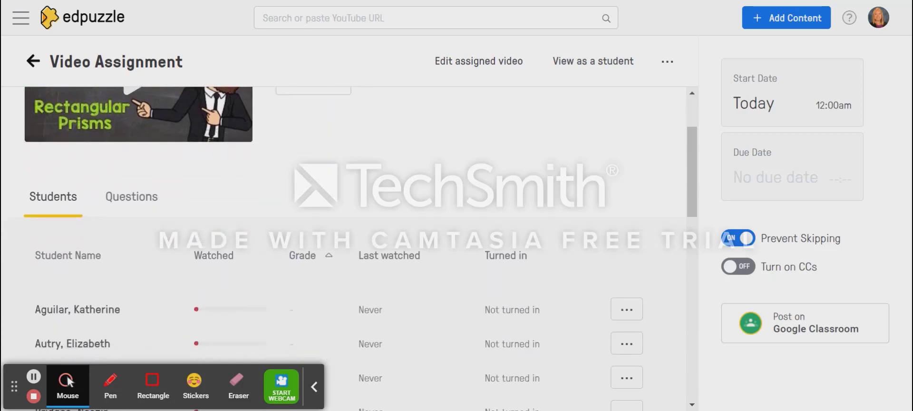
pyautogui.scroll(-4, 344, 280)
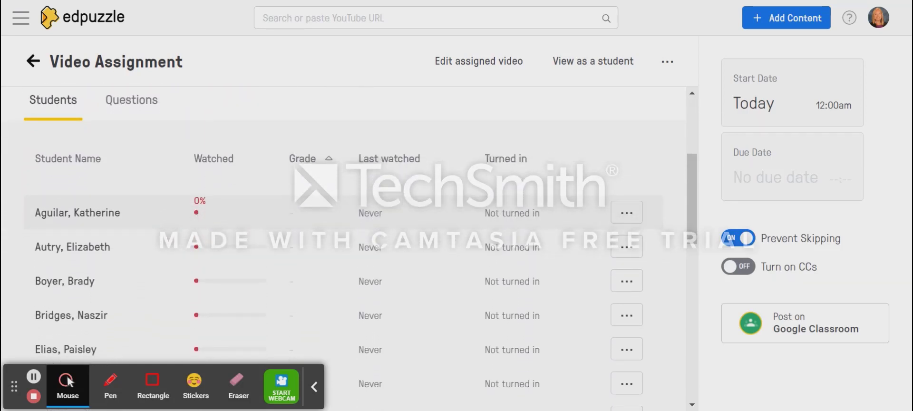
pyautogui.scroll(-8, 344, 284)
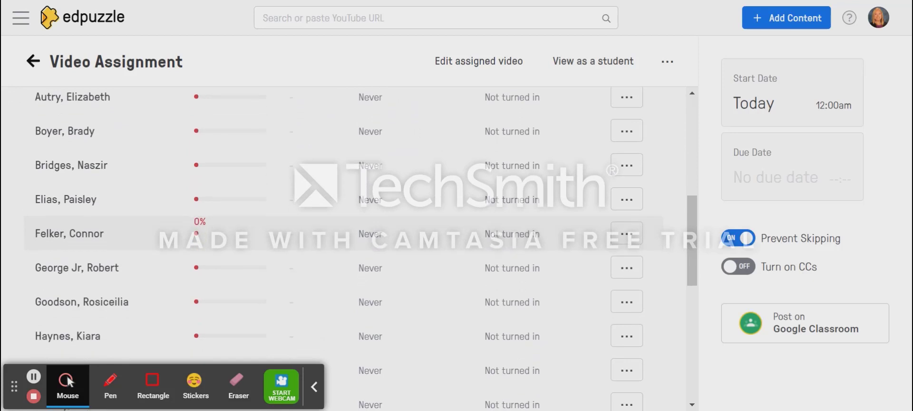
pyautogui.scroll(14, 343, 237)
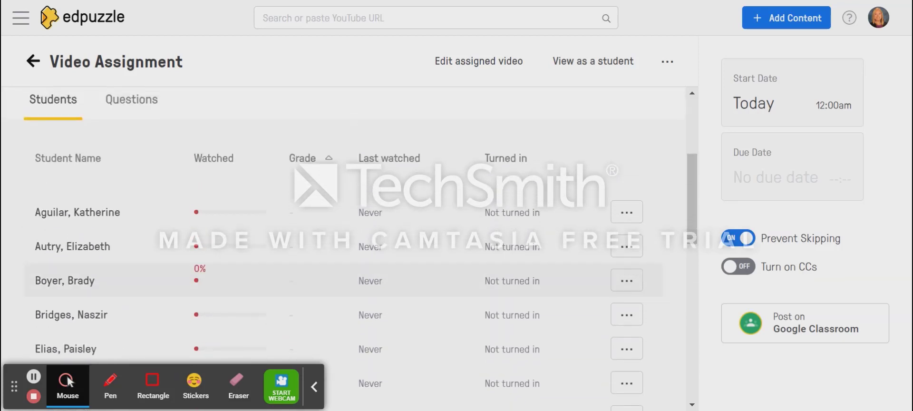
pyautogui.click(143, 226)
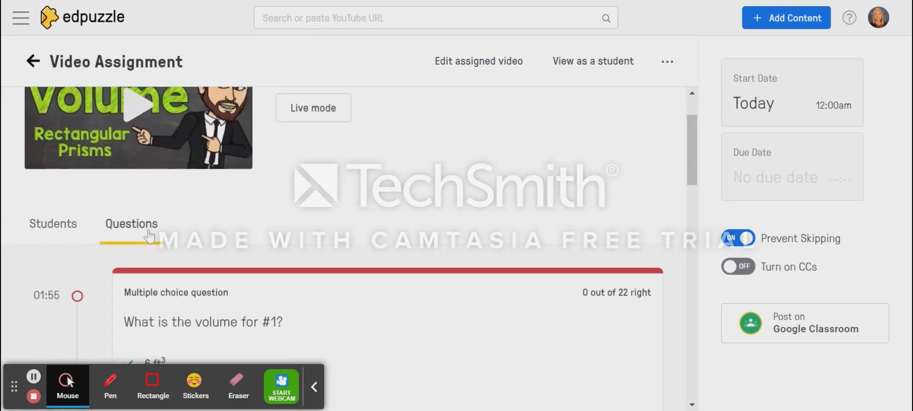
# - Review the Volume assignment's multiple choice questions and their correct and incorrect answer options
pyautogui.scroll(-1, 149, 237)
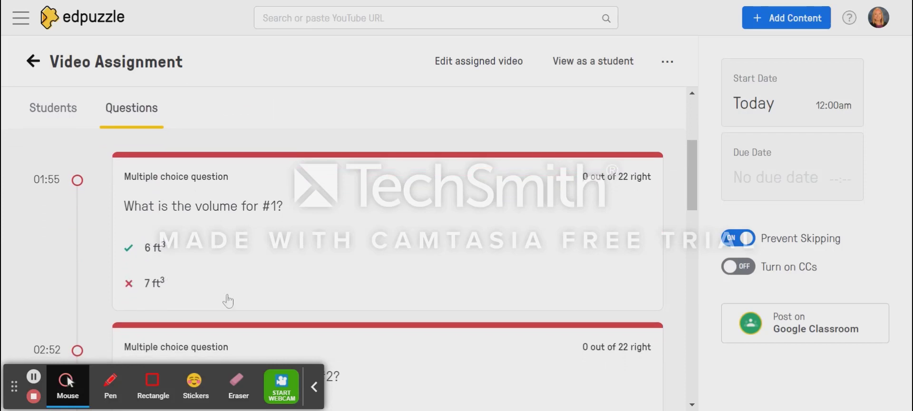
pyautogui.scroll(-8, 228, 301)
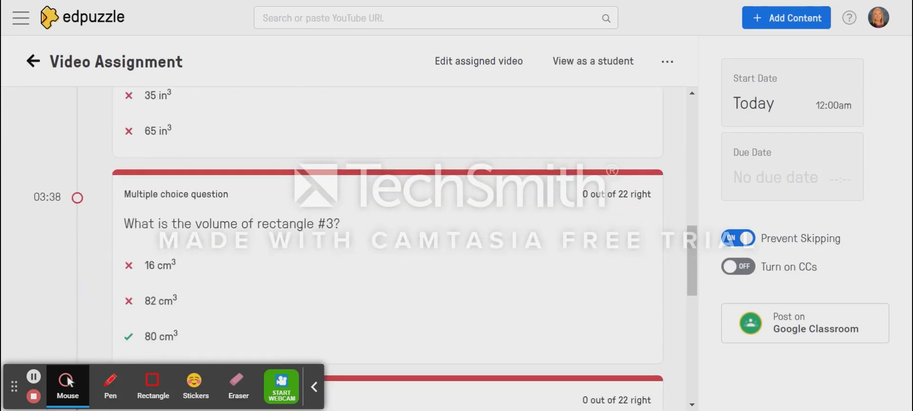
pyautogui.scroll(6, 387, 248)
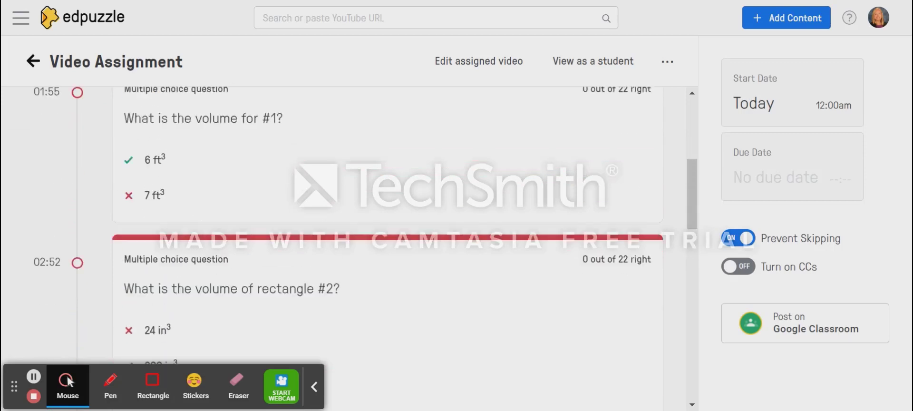
pyautogui.scroll(6, 342, 214)
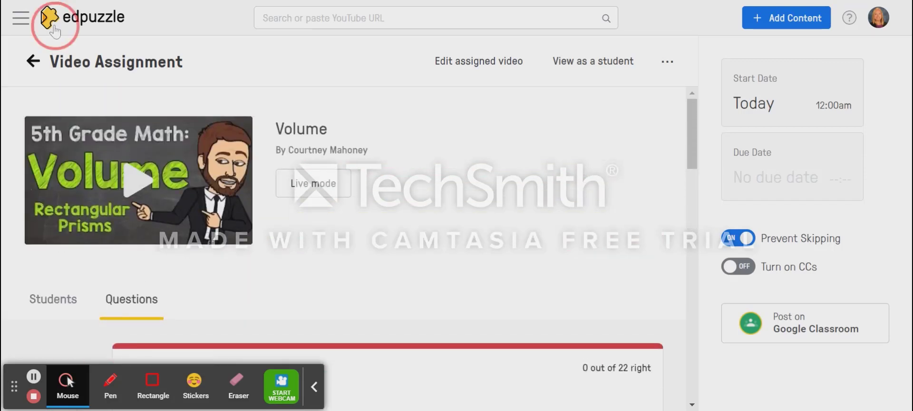
# - Go to the Math 21-22 class and open its Volume assignment that started Aug. 30th
pyautogui.click(53, 29)
pyautogui.click(83, 253)
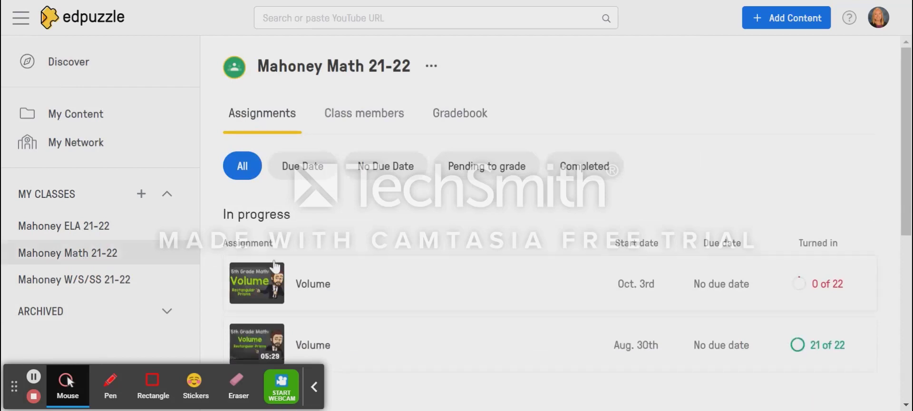
pyautogui.scroll(-1, 380, 284)
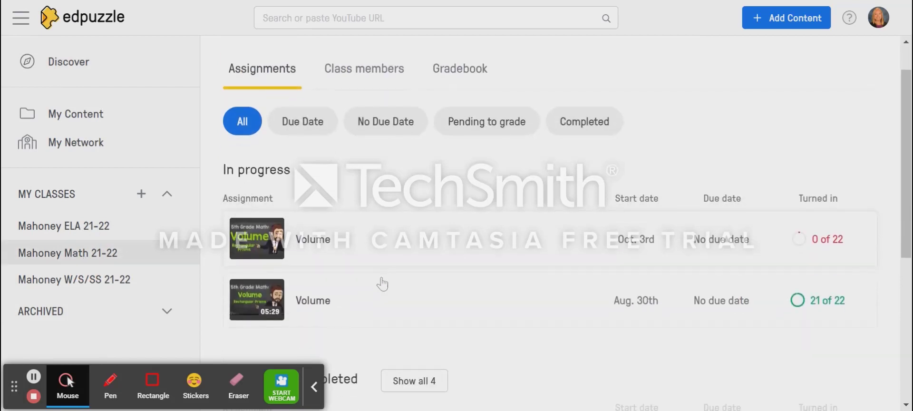
pyautogui.click(369, 304)
# - Examine the students' watch progress, grades, last-watched dates and turn-in times for the Aug. 30th Volume assignment
pyautogui.scroll(-5, 375, 302)
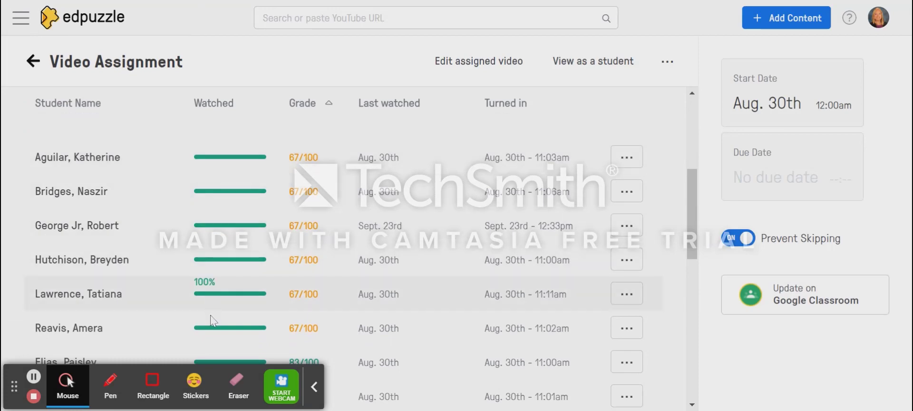
pyautogui.scroll(-5, 297, 190)
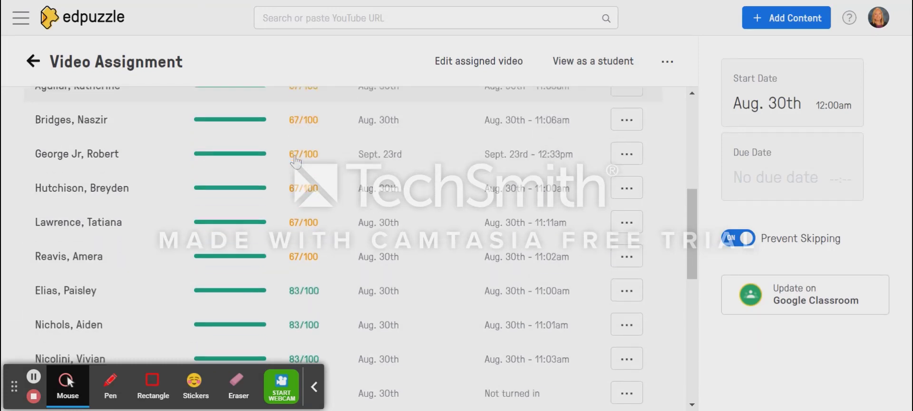
pyautogui.scroll(5, 311, 219)
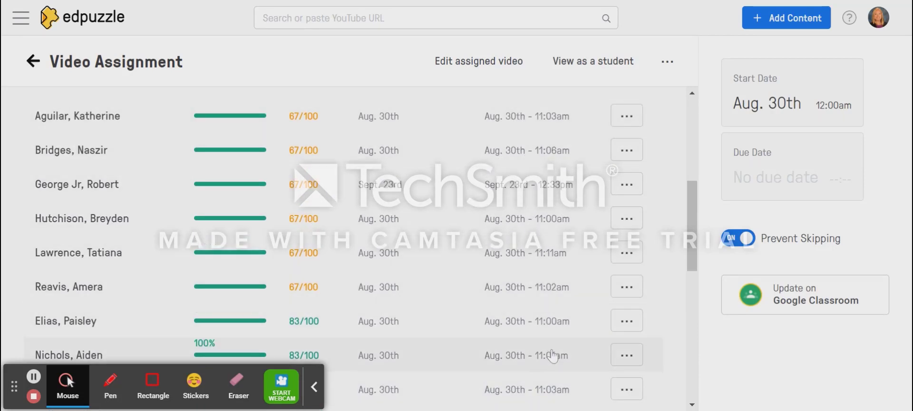
pyautogui.scroll(-4, 553, 356)
pyautogui.scroll(10, 547, 360)
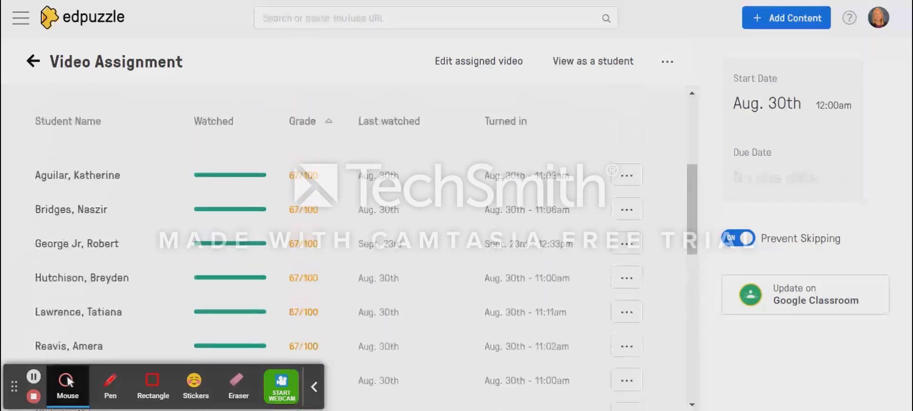
pyautogui.scroll(-8, 360, 248)
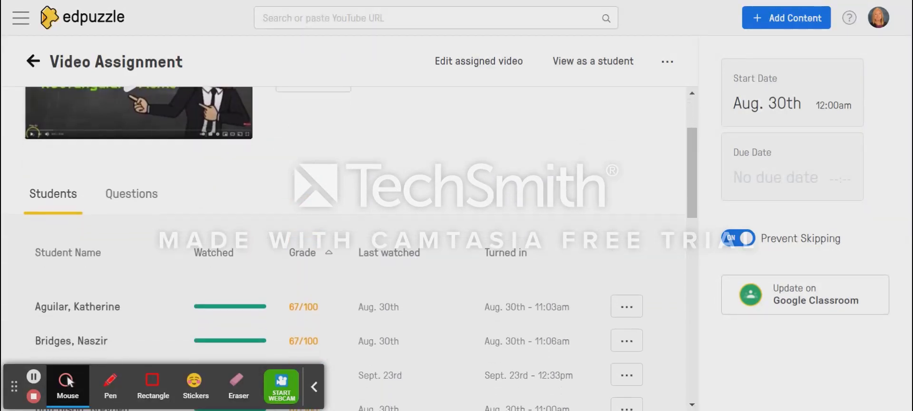
pyautogui.scroll(-8, 360, 249)
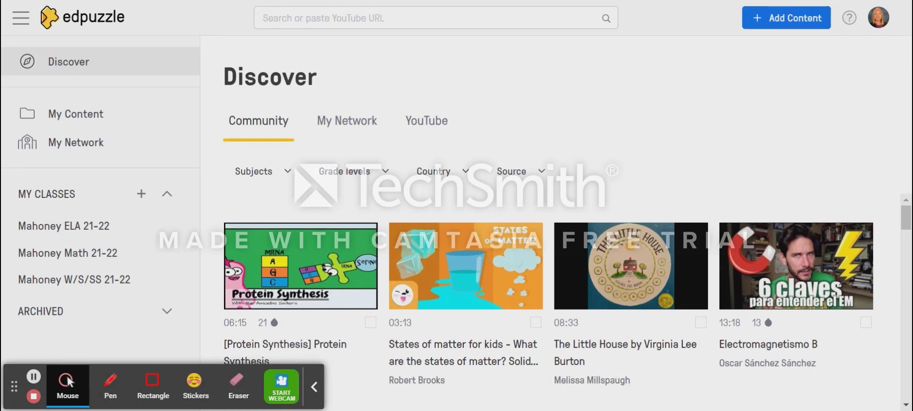
# - Browse the saved videos in My Content and return to the Discover page
pyautogui.click(81, 122)
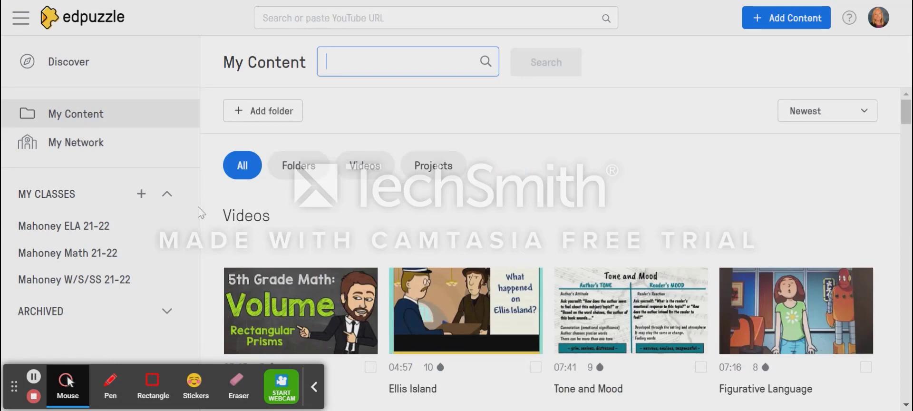
pyautogui.scroll(-5, 212, 225)
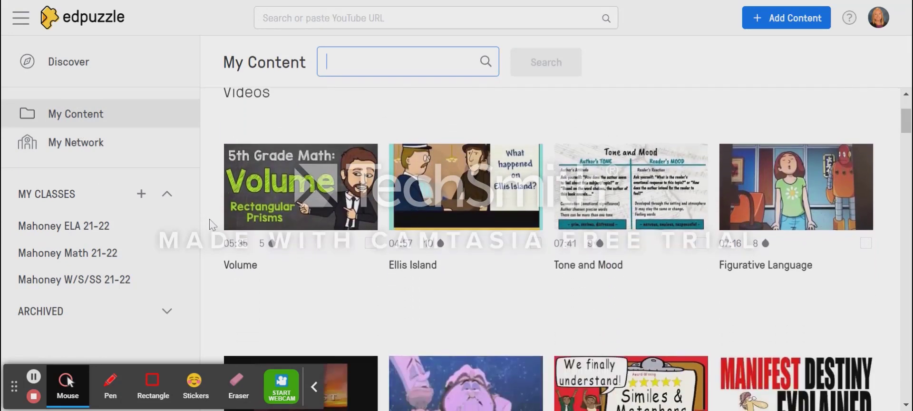
pyautogui.scroll(-6, 547, 238)
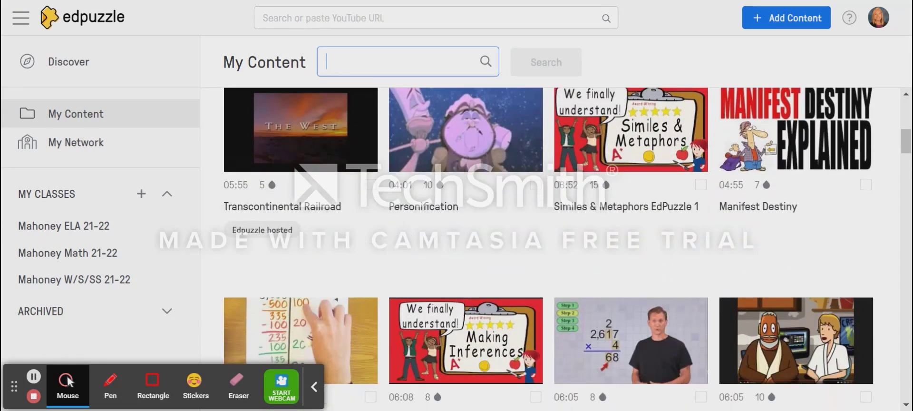
pyautogui.scroll(-6, 547, 237)
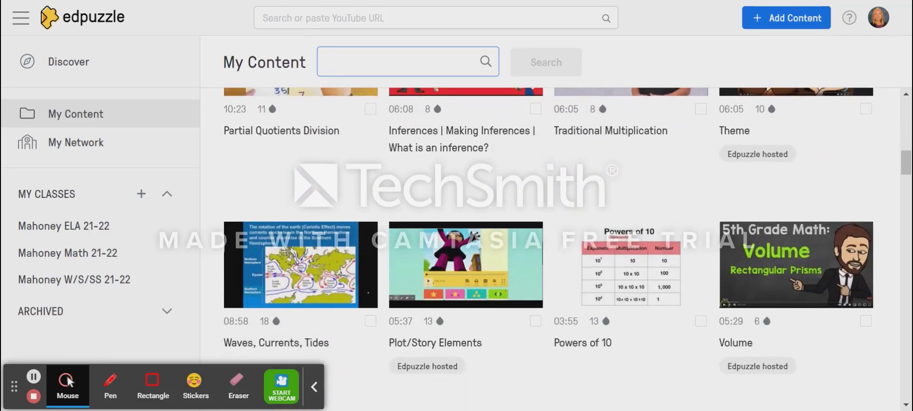
pyautogui.scroll(-6, 547, 238)
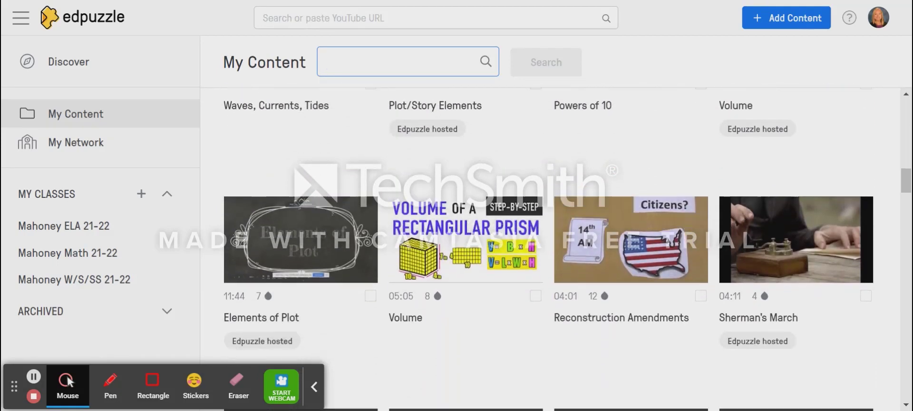
pyautogui.scroll(-5, 547, 238)
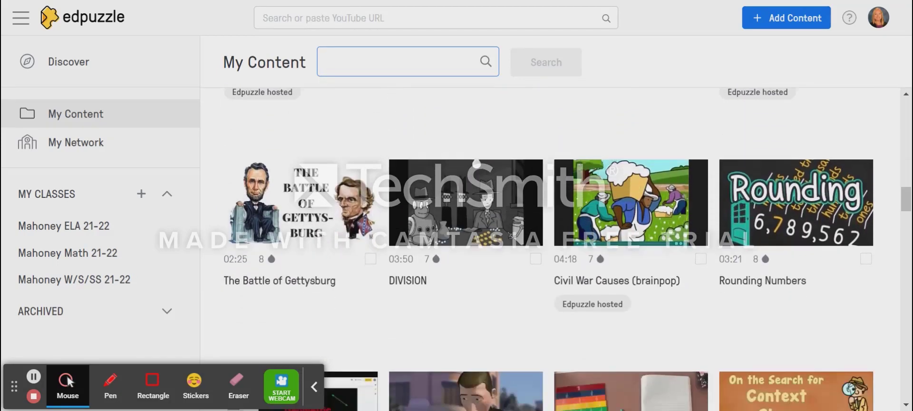
pyautogui.scroll(-3, 547, 247)
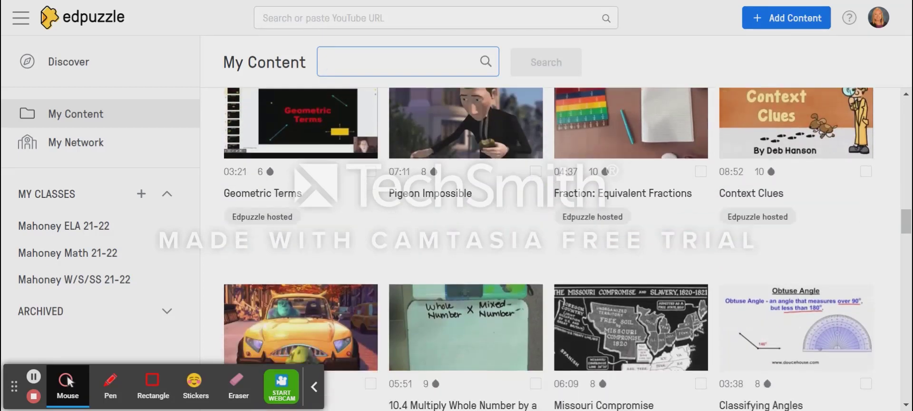
pyautogui.scroll(-3, 547, 238)
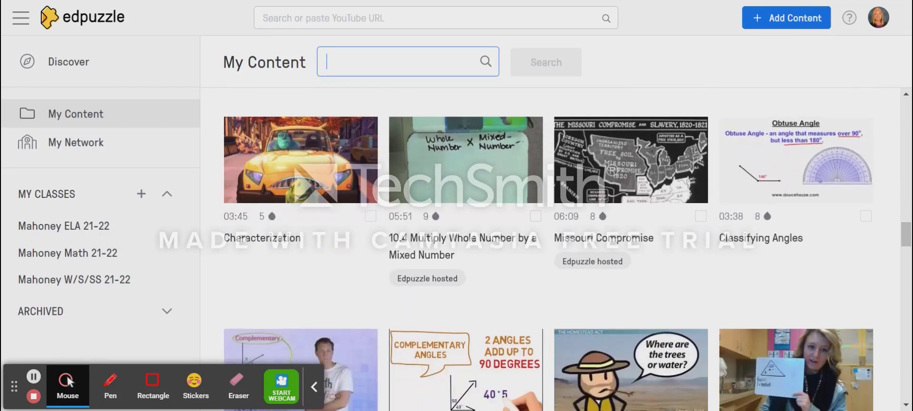
pyautogui.scroll(-2, 547, 238)
pyautogui.scroll(-5, 547, 238)
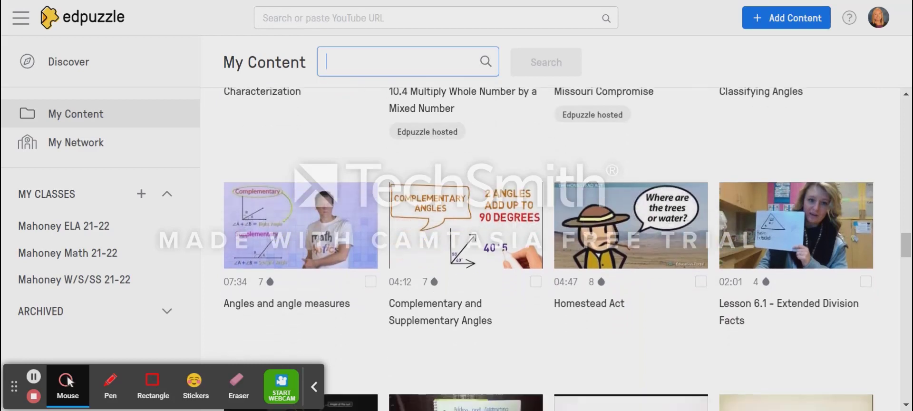
pyautogui.scroll(-2, 547, 248)
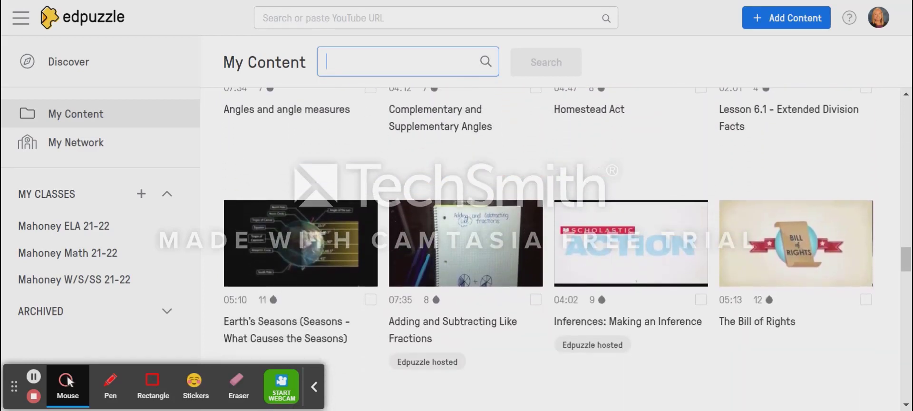
pyautogui.scroll(-2, 547, 248)
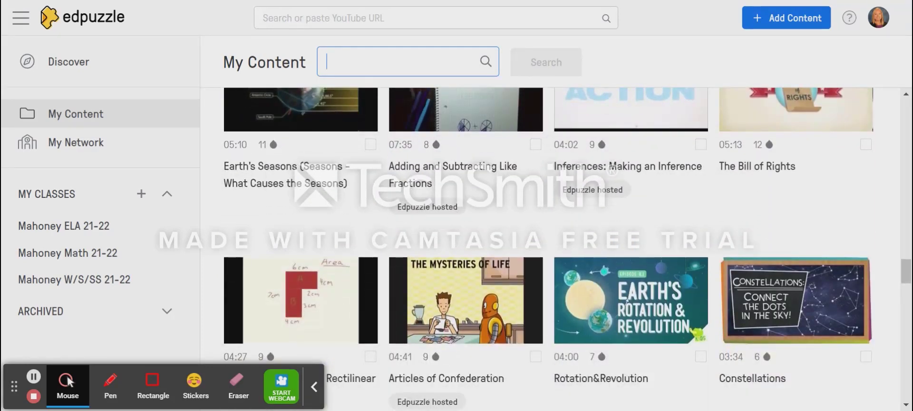
pyautogui.scroll(12, 473, 197)
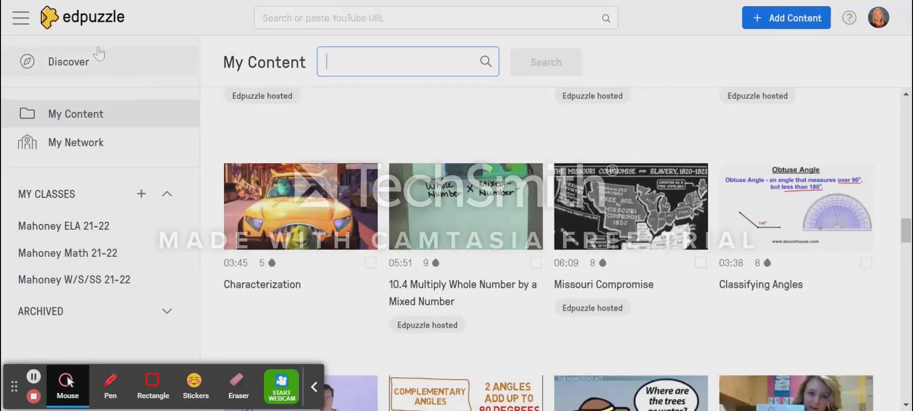
pyautogui.click(99, 54)
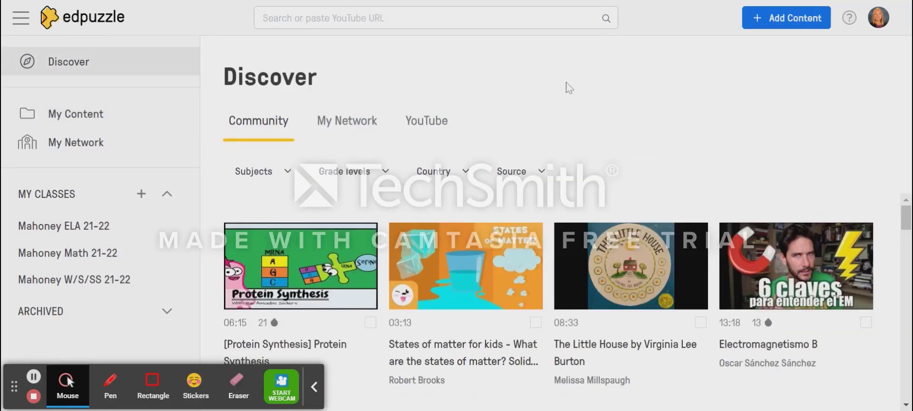